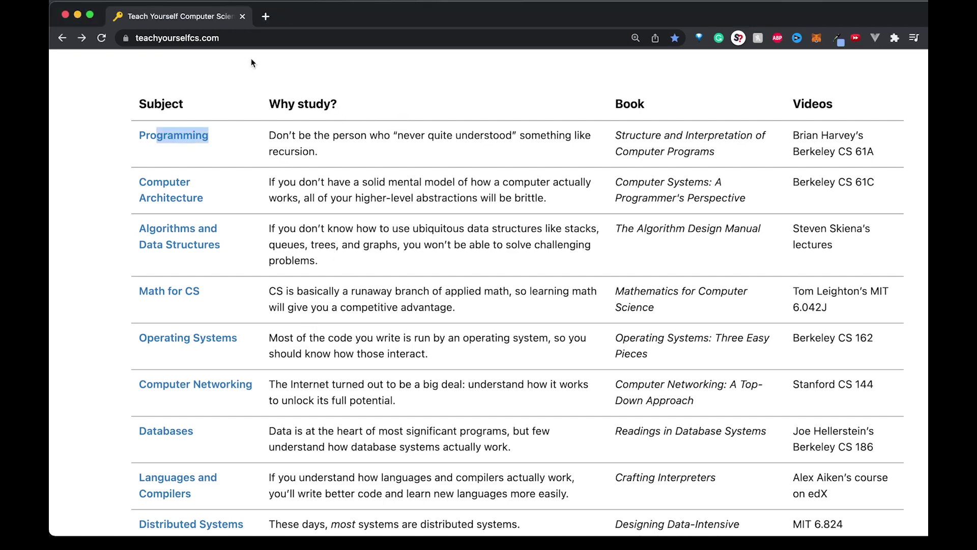
Step: Select the whole teachyourselfcs.com address in the address bar, then deselect it and return to the page
{"action": "left_click", "coordinate": [258, 39]}
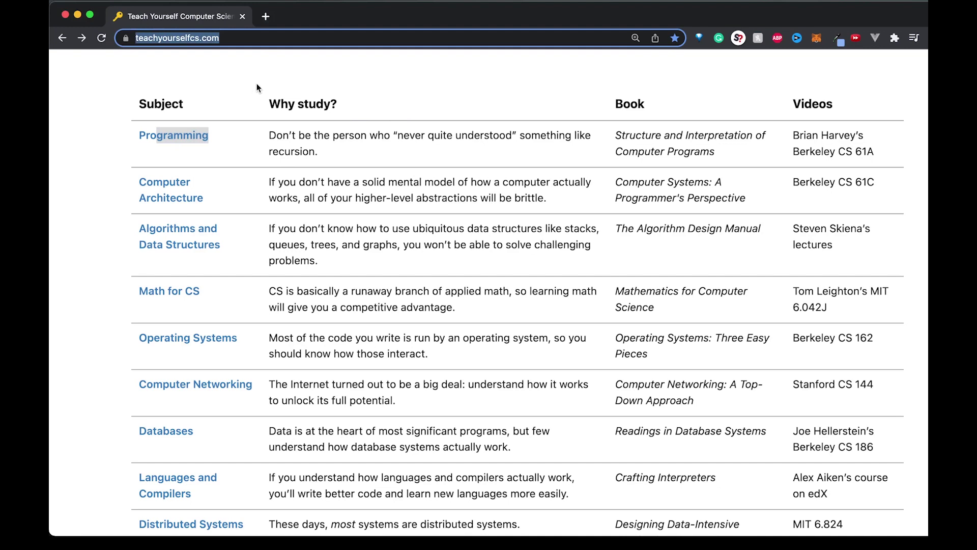
{"action": "left_click", "coordinate": [417, 135]}
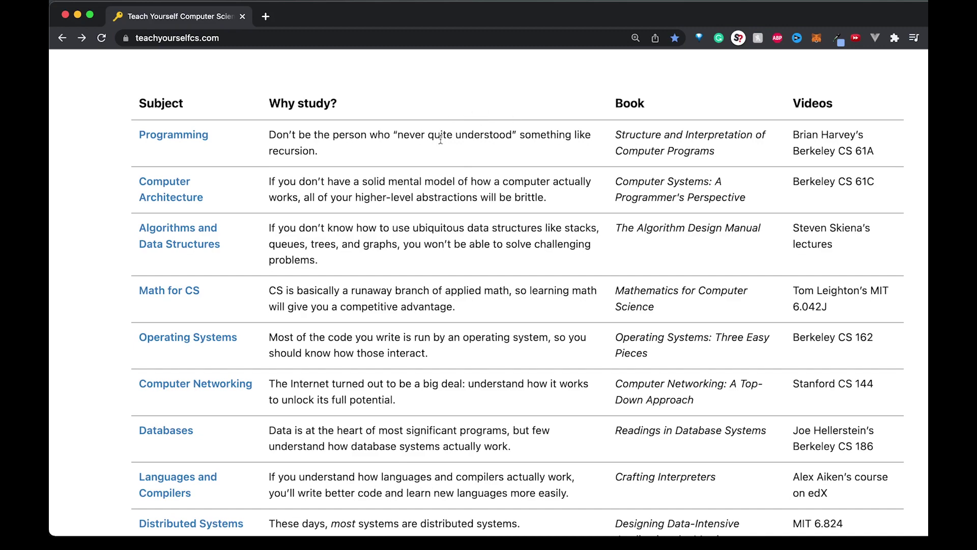
{"action": "scroll", "coordinate": [451, 134], "scroll_direction": "up", "scroll_amount": 10}
{"action": "scroll", "coordinate": [451, 134], "scroll_direction": "up", "scroll_amount": 5}
{"action": "scroll", "coordinate": [452, 134], "scroll_direction": "up", "scroll_amount": 3}
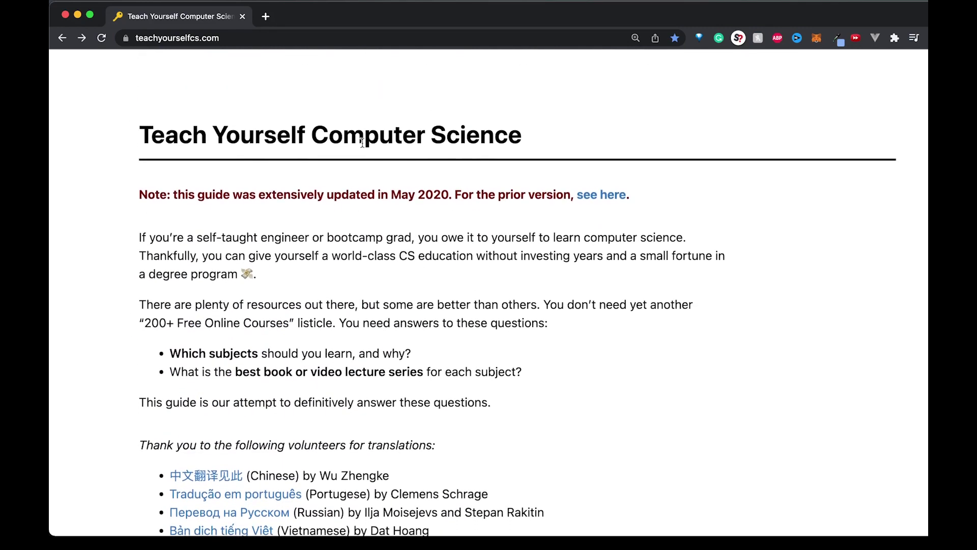
{"action": "scroll", "coordinate": [536, 161], "scroll_direction": "down", "scroll_amount": 5}
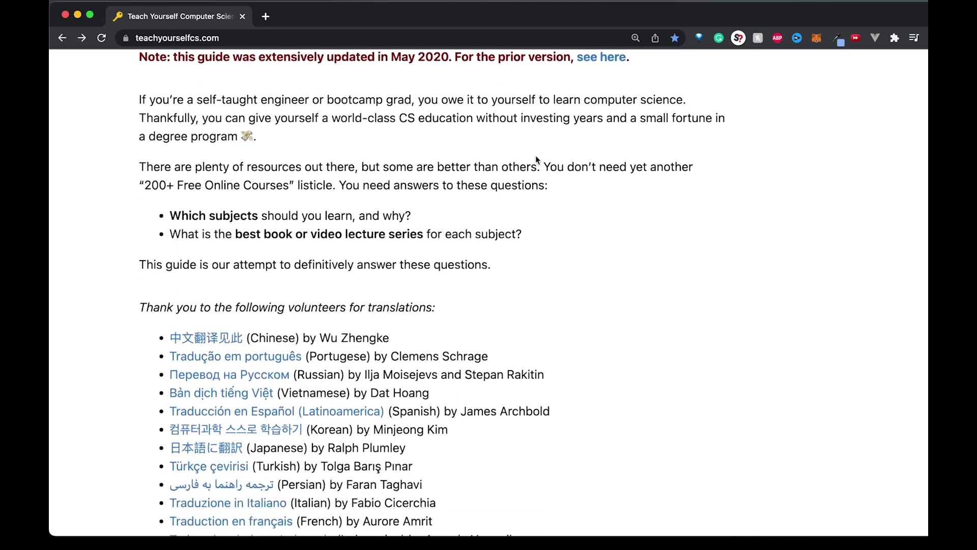
{"action": "scroll", "coordinate": [536, 160], "scroll_direction": "down", "scroll_amount": 4}
{"action": "scroll", "coordinate": [536, 160], "scroll_direction": "down", "scroll_amount": 3}
{"action": "scroll", "coordinate": [536, 161], "scroll_direction": "down", "scroll_amount": 2}
{"action": "scroll", "coordinate": [535, 155], "scroll_direction": "down", "scroll_amount": 3}
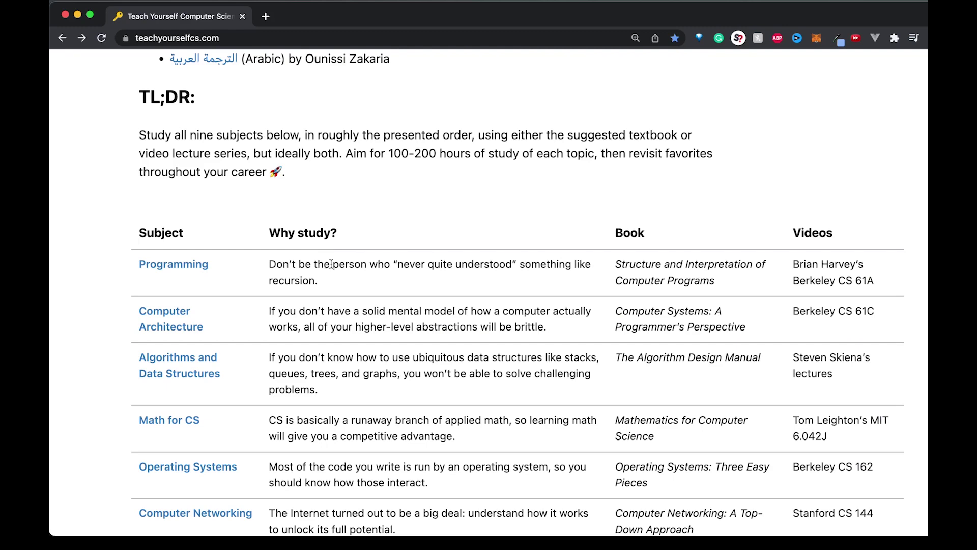
{"action": "scroll", "coordinate": [258, 288], "scroll_direction": "down", "scroll_amount": 2}
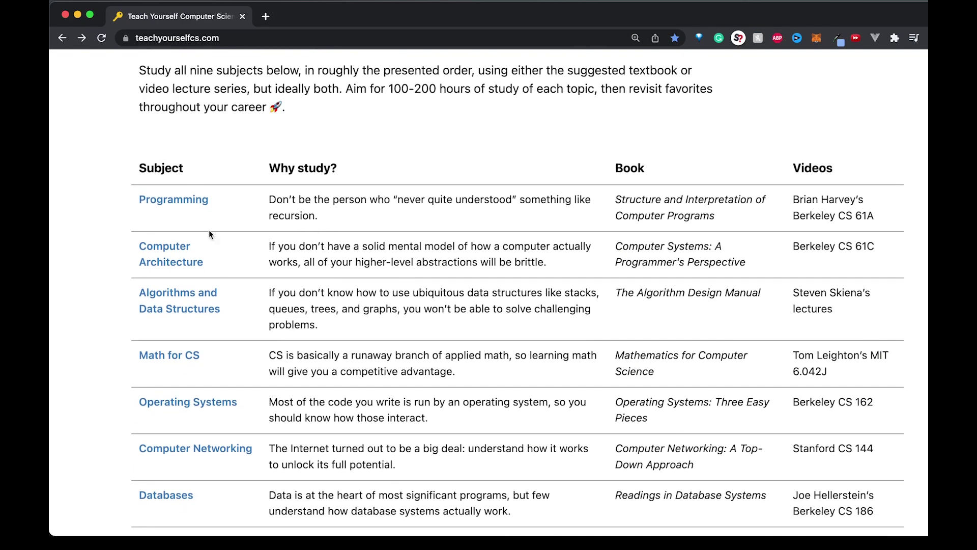
Step: Open the Programming guide, then highlight and clear the mention of MIT video lectures
{"action": "left_click", "coordinate": [174, 199]}
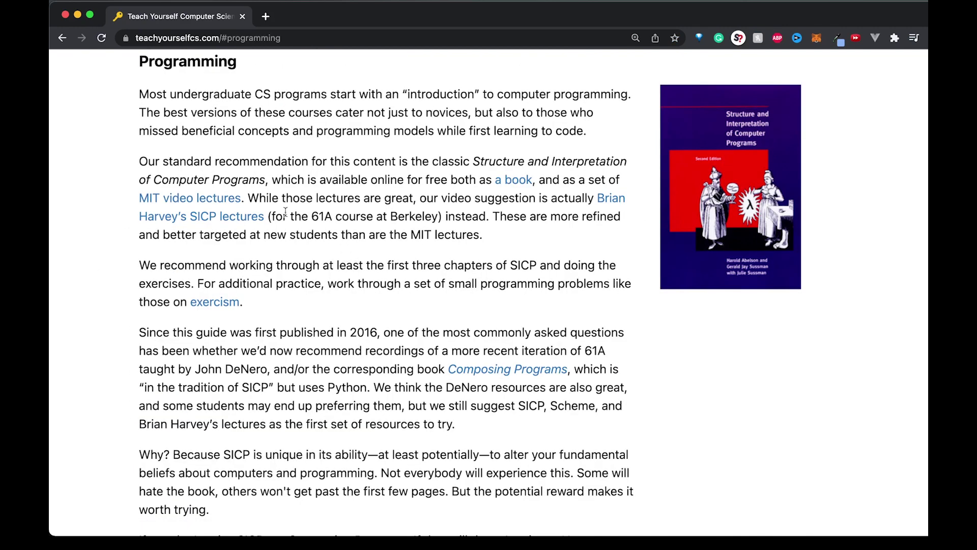
{"action": "scroll", "coordinate": [368, 200], "scroll_direction": "down", "scroll_amount": 1}
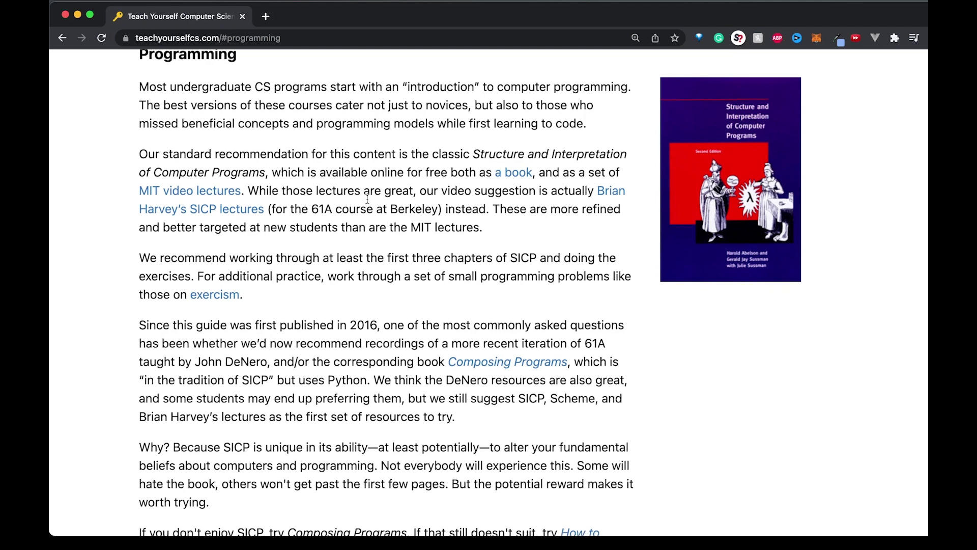
{"action": "scroll", "coordinate": [450, 206], "scroll_direction": "up", "scroll_amount": 1}
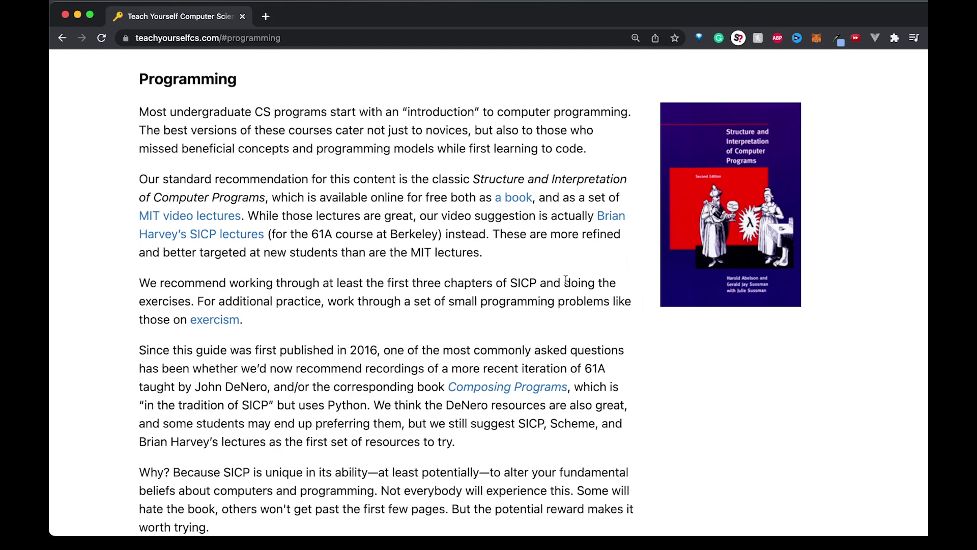
{"action": "scroll", "coordinate": [546, 242], "scroll_direction": "down", "scroll_amount": 1}
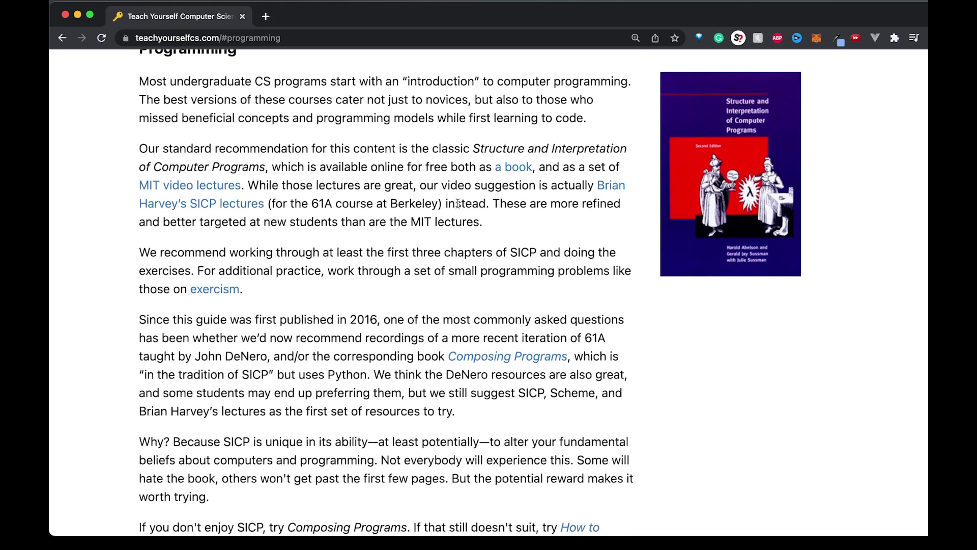
{"action": "scroll", "coordinate": [469, 242], "scroll_direction": "down", "scroll_amount": 2}
{"action": "scroll", "coordinate": [469, 242], "scroll_direction": "up", "scroll_amount": 3}
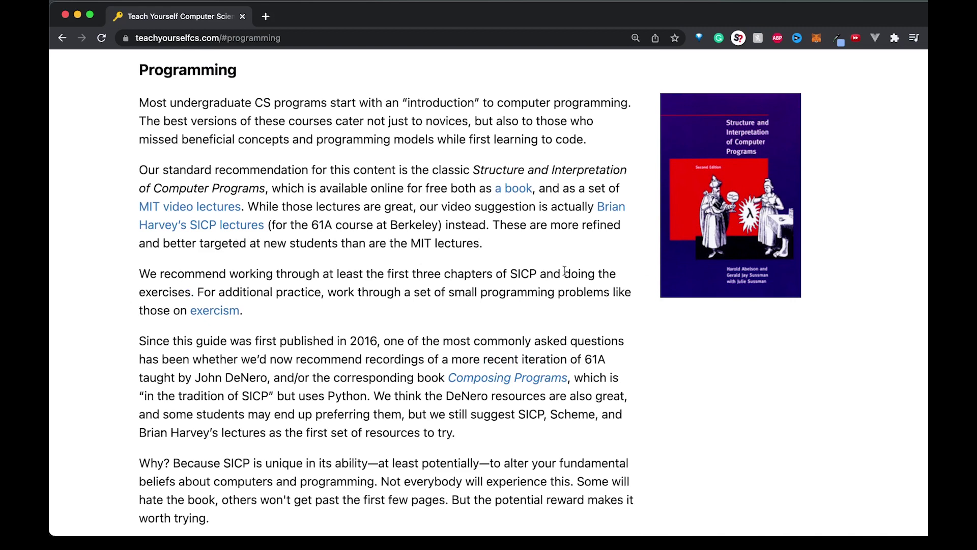
{"action": "scroll", "coordinate": [520, 301], "scroll_direction": "down", "scroll_amount": 1}
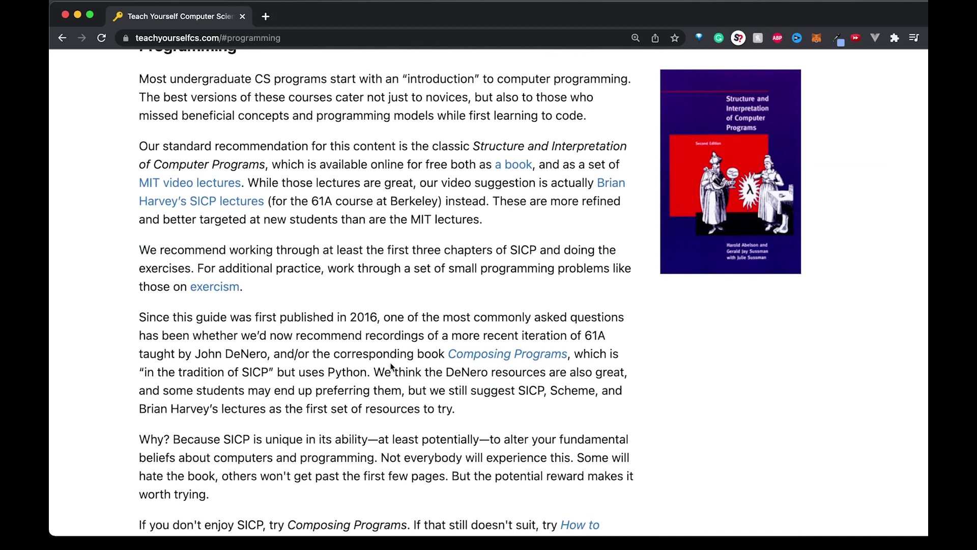
{"action": "scroll", "coordinate": [392, 369], "scroll_direction": "down", "scroll_amount": 3}
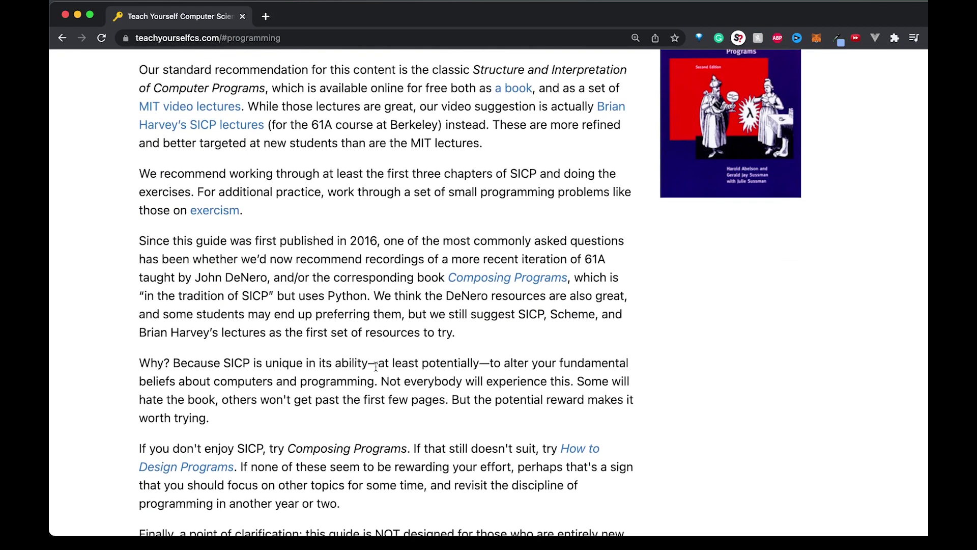
{"action": "scroll", "coordinate": [404, 343], "scroll_direction": "up", "scroll_amount": 5}
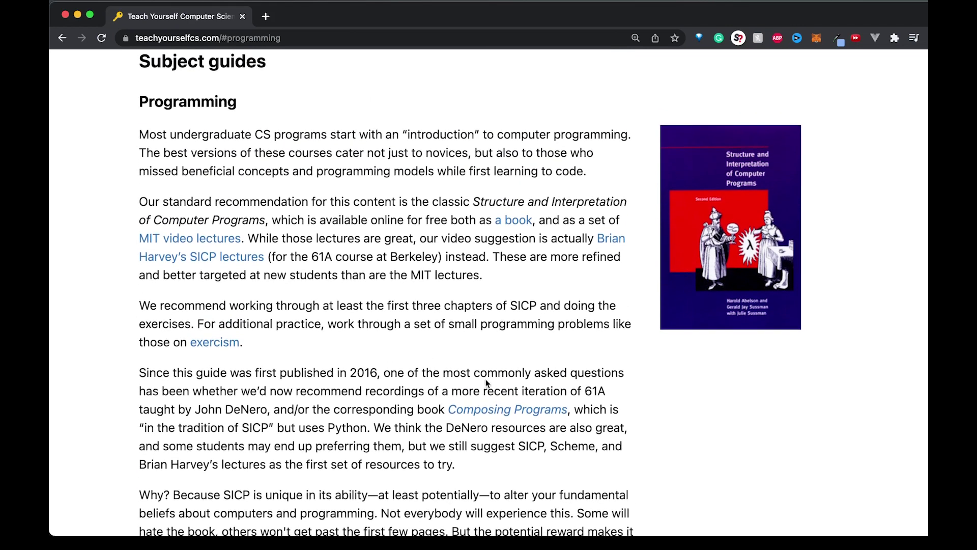
{"action": "scroll", "coordinate": [403, 343], "scroll_direction": "down", "scroll_amount": 2}
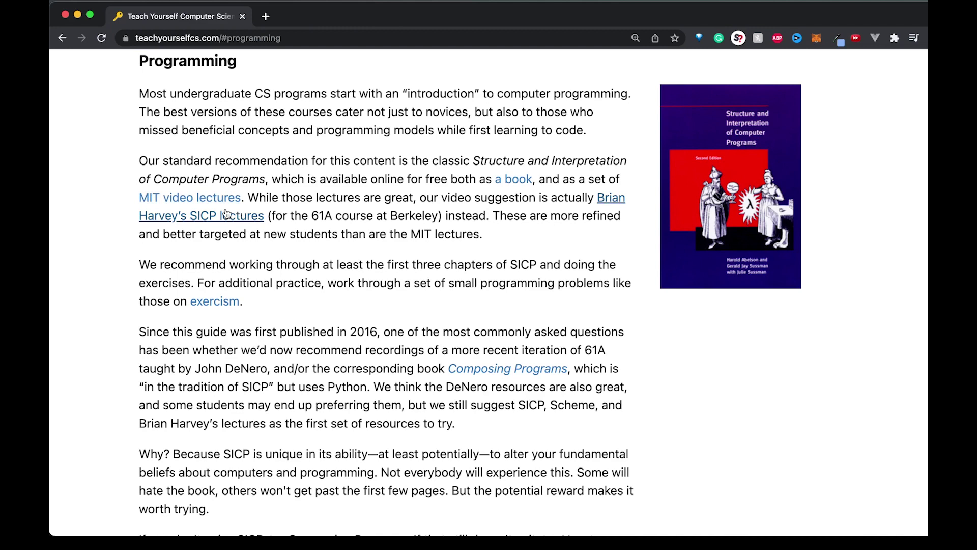
{"action": "left_click_drag", "start_coordinate": [270, 198], "coordinate": [126, 204]}
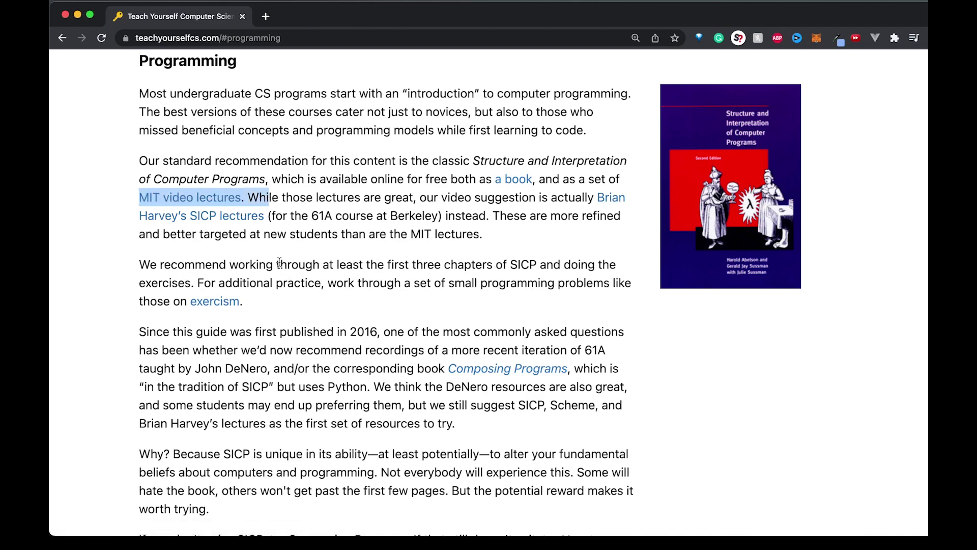
{"action": "left_click", "coordinate": [397, 324]}
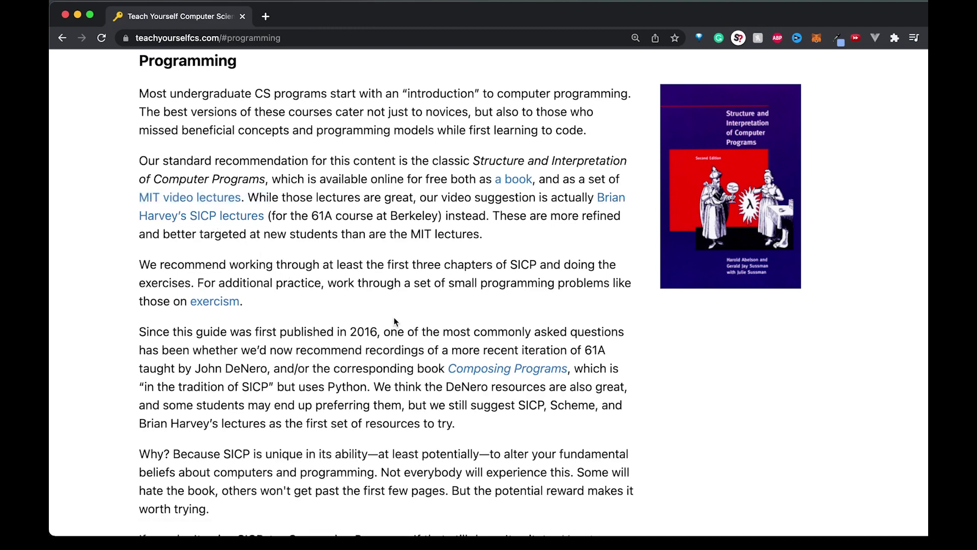
Step: Open the Operating Systems guide, highlight and clear its opening paragraphs, then return to the subject table
{"action": "left_click", "coordinate": [61, 39]}
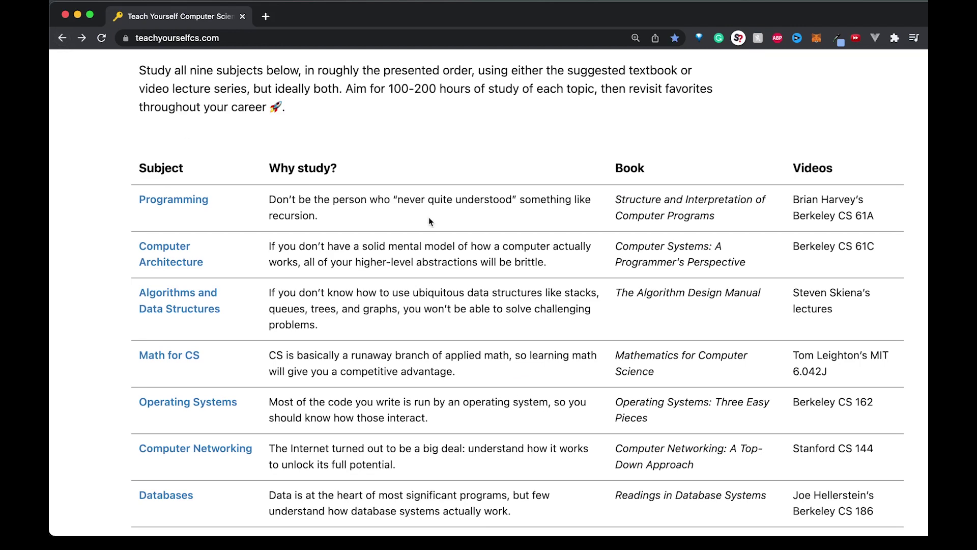
{"action": "scroll", "coordinate": [420, 272], "scroll_direction": "down", "scroll_amount": 2}
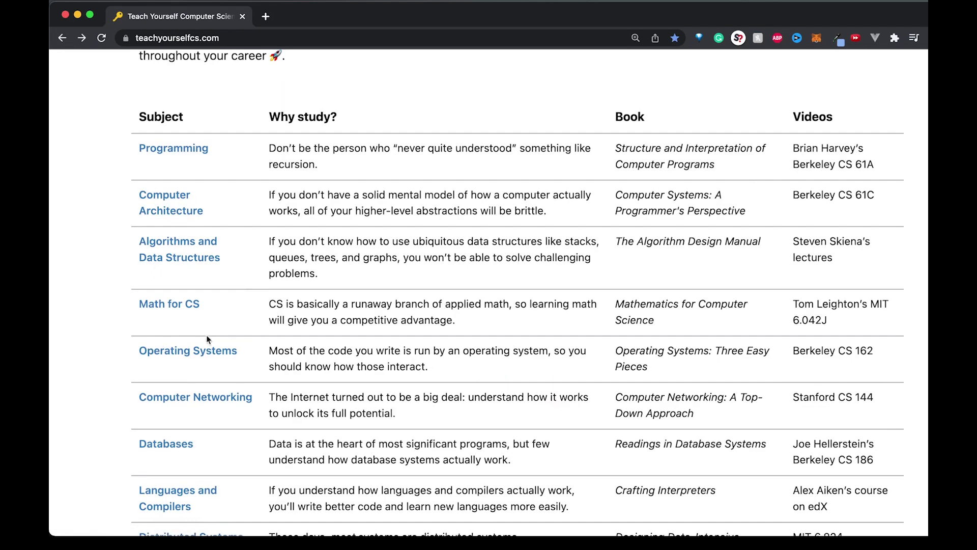
{"action": "scroll", "coordinate": [194, 352], "scroll_direction": "down", "scroll_amount": 3}
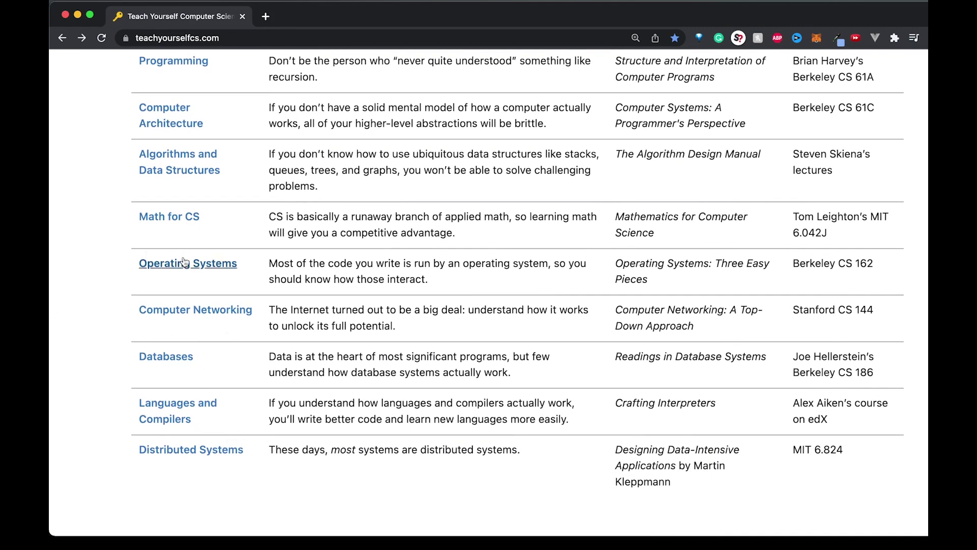
{"action": "left_click", "coordinate": [188, 263]}
{"action": "left_click_drag", "start_coordinate": [139, 90], "coordinate": [235, 234]}
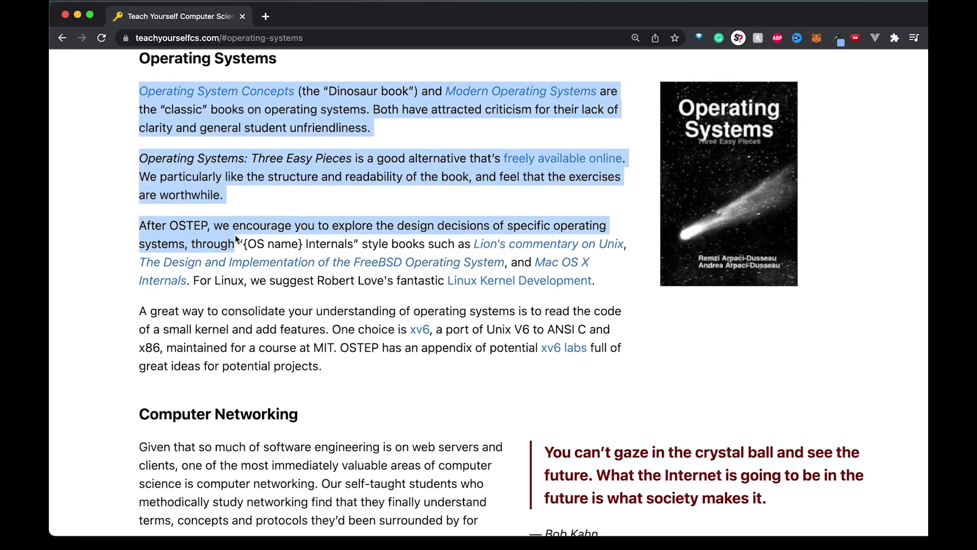
{"action": "left_click", "coordinate": [664, 315]}
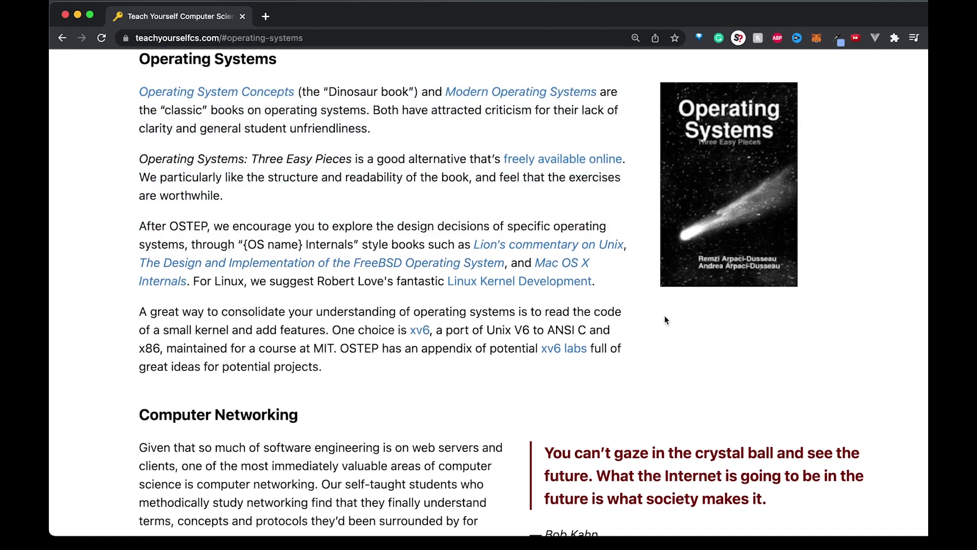
{"action": "scroll", "coordinate": [665, 315], "scroll_direction": "down", "scroll_amount": 4}
{"action": "scroll", "coordinate": [659, 314], "scroll_direction": "down", "scroll_amount": 4}
{"action": "scroll", "coordinate": [659, 313], "scroll_direction": "down", "scroll_amount": 3}
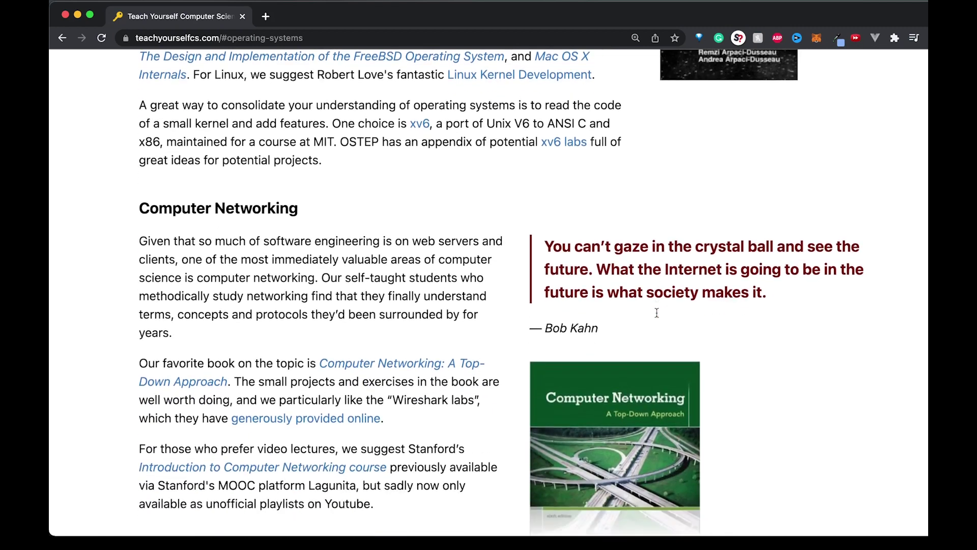
{"action": "scroll", "coordinate": [658, 314], "scroll_direction": "down", "scroll_amount": 3}
{"action": "scroll", "coordinate": [659, 313], "scroll_direction": "down", "scroll_amount": 5}
{"action": "scroll", "coordinate": [659, 314], "scroll_direction": "down", "scroll_amount": 2}
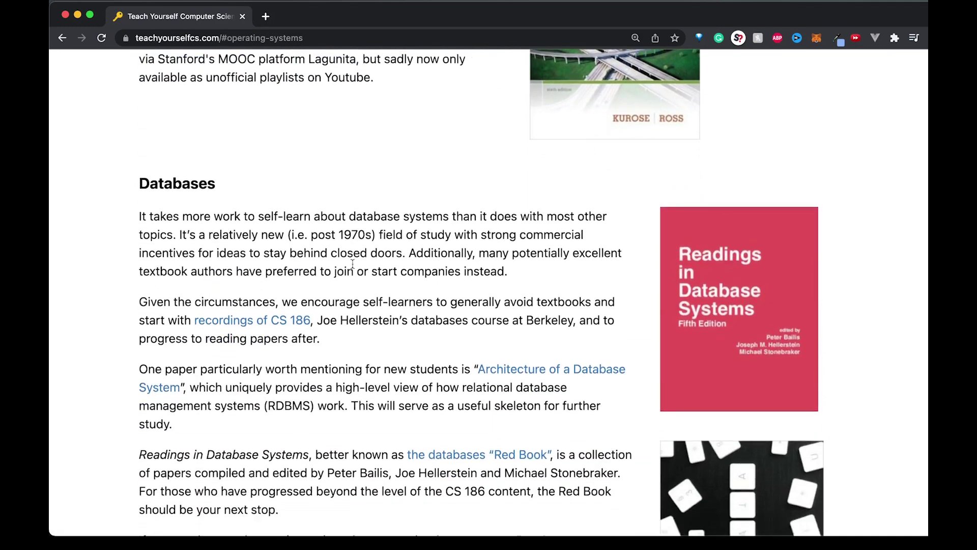
{"action": "scroll", "coordinate": [355, 267], "scroll_direction": "down", "scroll_amount": 5}
{"action": "scroll", "coordinate": [355, 267], "scroll_direction": "down", "scroll_amount": 4}
{"action": "scroll", "coordinate": [355, 267], "scroll_direction": "down", "scroll_amount": 2}
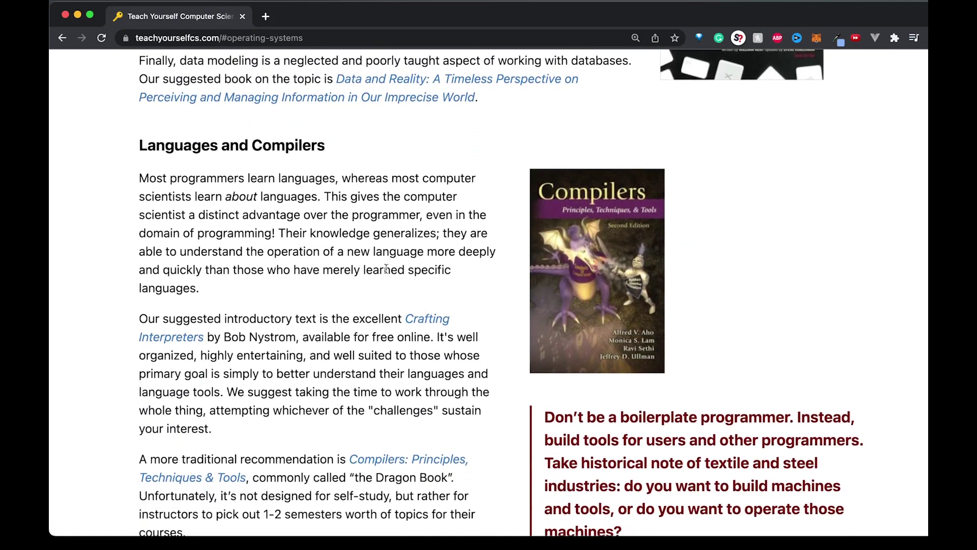
{"action": "scroll", "coordinate": [484, 260], "scroll_direction": "up", "scroll_amount": 5}
{"action": "scroll", "coordinate": [484, 261], "scroll_direction": "up", "scroll_amount": 5}
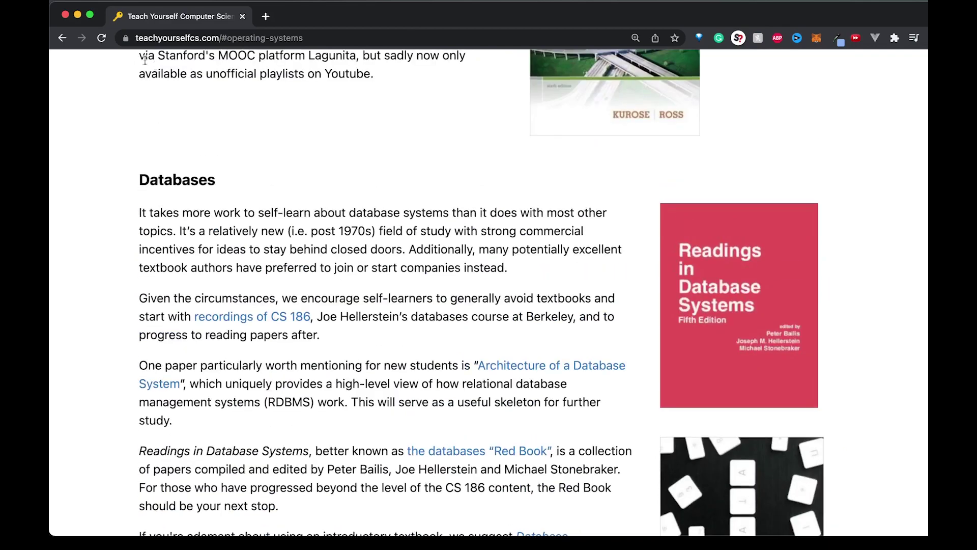
{"action": "left_click", "coordinate": [64, 37]}
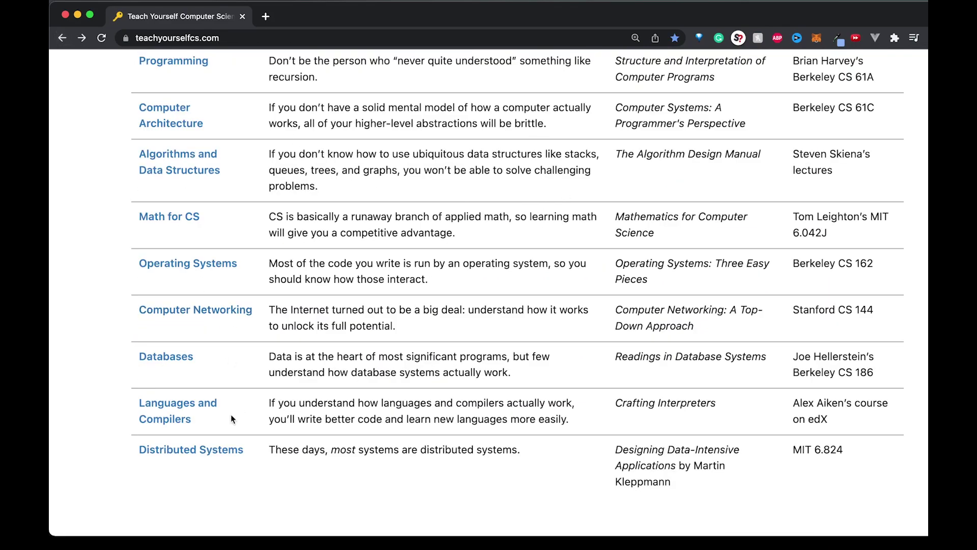
{"action": "scroll", "coordinate": [242, 438], "scroll_direction": "up", "scroll_amount": 2}
{"action": "scroll", "coordinate": [242, 438], "scroll_direction": "up", "scroll_amount": 5}
{"action": "scroll", "coordinate": [243, 439], "scroll_direction": "up", "scroll_amount": 1}
{"action": "scroll", "coordinate": [242, 438], "scroll_direction": "down", "scroll_amount": 5}
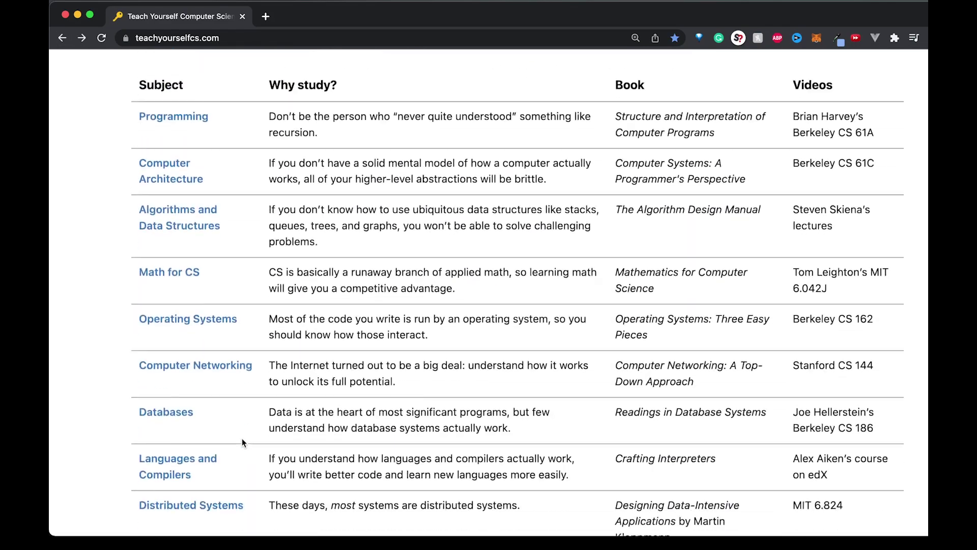
{"action": "scroll", "coordinate": [242, 438], "scroll_direction": "up", "scroll_amount": 3}
{"action": "scroll", "coordinate": [242, 439], "scroll_direction": "down", "scroll_amount": 4}
{"action": "scroll", "coordinate": [241, 439], "scroll_direction": "down", "scroll_amount": 5}
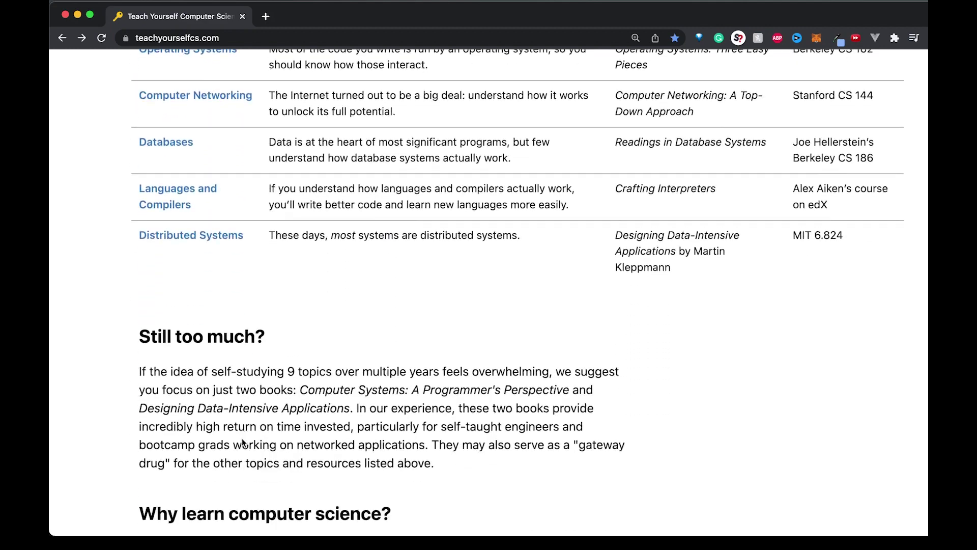
{"action": "scroll", "coordinate": [243, 439], "scroll_direction": "down", "scroll_amount": 3}
{"action": "scroll", "coordinate": [243, 439], "scroll_direction": "down", "scroll_amount": 1}
{"action": "scroll", "coordinate": [328, 285], "scroll_direction": "down", "scroll_amount": 1}
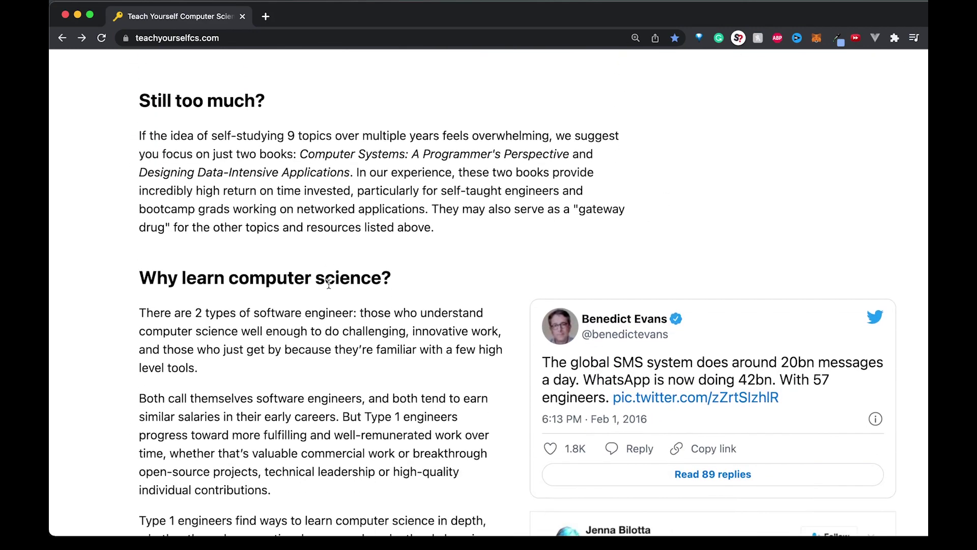
{"action": "scroll", "coordinate": [346, 291], "scroll_direction": "down", "scroll_amount": 2}
{"action": "scroll", "coordinate": [346, 291], "scroll_direction": "down", "scroll_amount": 3}
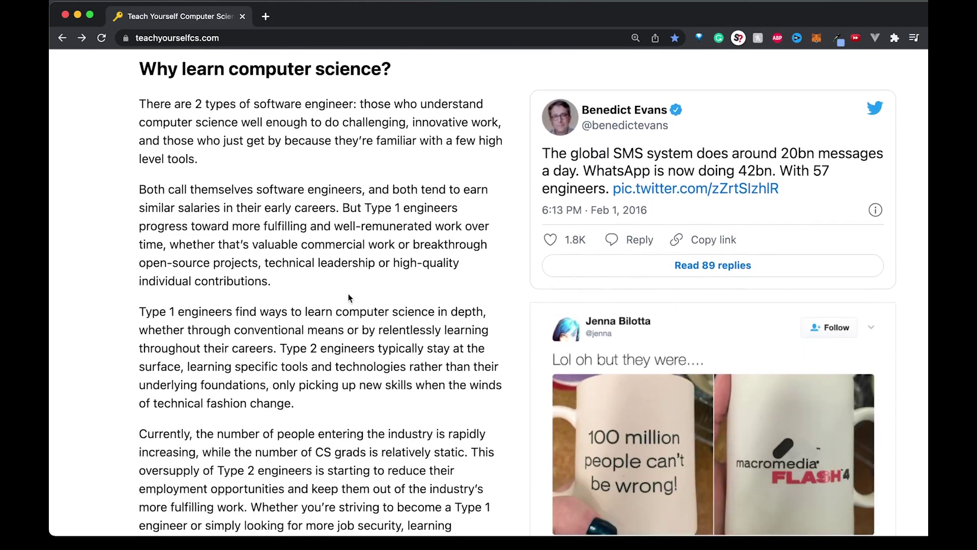
{"action": "scroll", "coordinate": [346, 292], "scroll_direction": "down", "scroll_amount": 3}
{"action": "scroll", "coordinate": [348, 296], "scroll_direction": "down", "scroll_amount": 3}
{"action": "scroll", "coordinate": [348, 295], "scroll_direction": "down", "scroll_amount": 2}
{"action": "scroll", "coordinate": [349, 295], "scroll_direction": "down", "scroll_amount": 1}
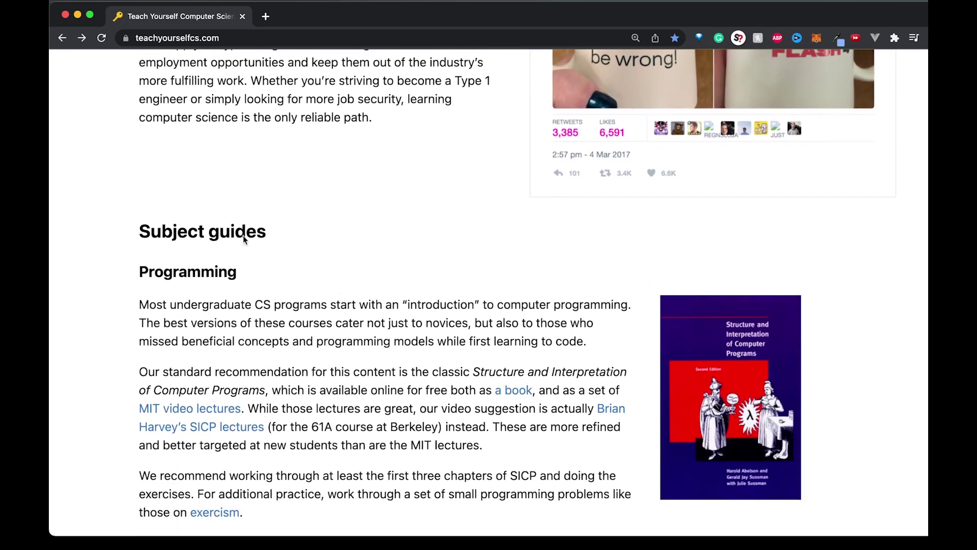
{"action": "scroll", "coordinate": [225, 213], "scroll_direction": "down", "scroll_amount": 1}
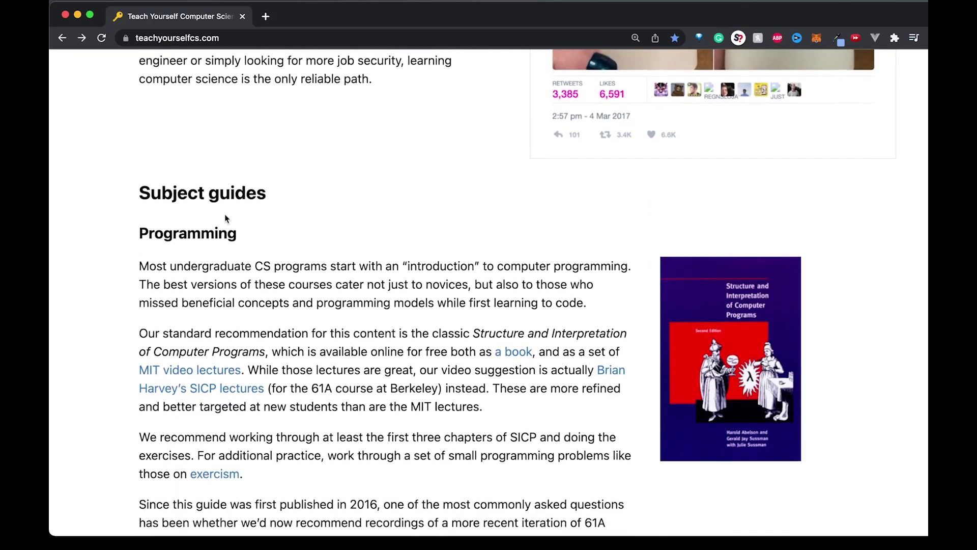
{"action": "left_click_drag", "start_coordinate": [141, 176], "coordinate": [286, 175]}
{"action": "scroll", "coordinate": [286, 175], "scroll_direction": "down", "scroll_amount": 5}
{"action": "scroll", "coordinate": [286, 175], "scroll_direction": "down", "scroll_amount": 5}
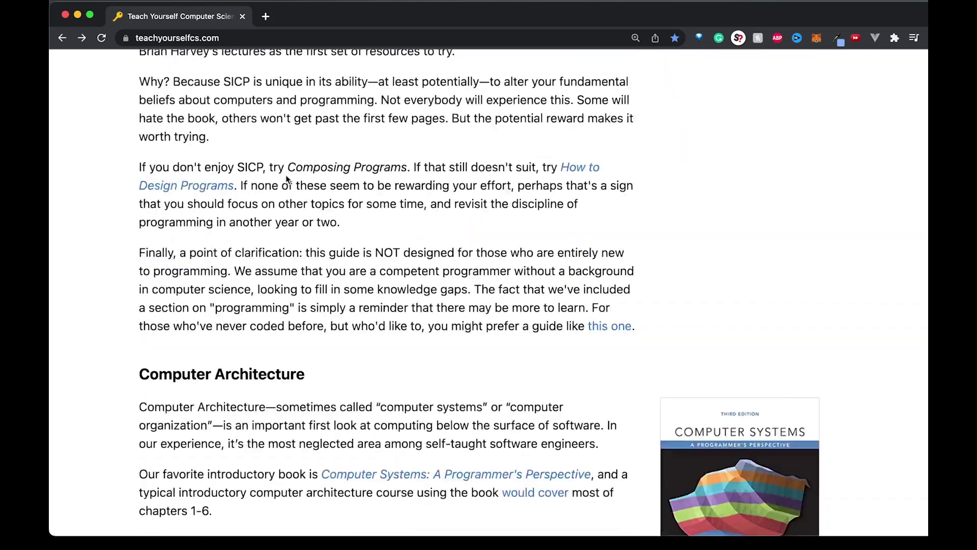
{"action": "scroll", "coordinate": [286, 175], "scroll_direction": "down", "scroll_amount": 2}
{"action": "scroll", "coordinate": [346, 254], "scroll_direction": "down", "scroll_amount": 2}
{"action": "scroll", "coordinate": [346, 254], "scroll_direction": "down", "scroll_amount": 6}
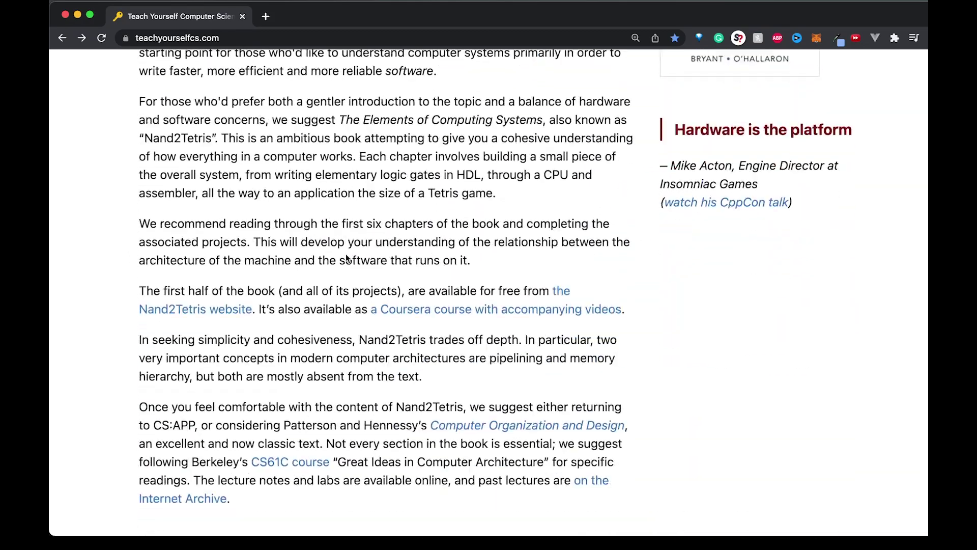
{"action": "scroll", "coordinate": [346, 254], "scroll_direction": "down", "scroll_amount": 5}
{"action": "scroll", "coordinate": [346, 254], "scroll_direction": "down", "scroll_amount": 4}
{"action": "scroll", "coordinate": [346, 254], "scroll_direction": "down", "scroll_amount": 2}
{"action": "scroll", "coordinate": [345, 254], "scroll_direction": "up", "scroll_amount": 4}
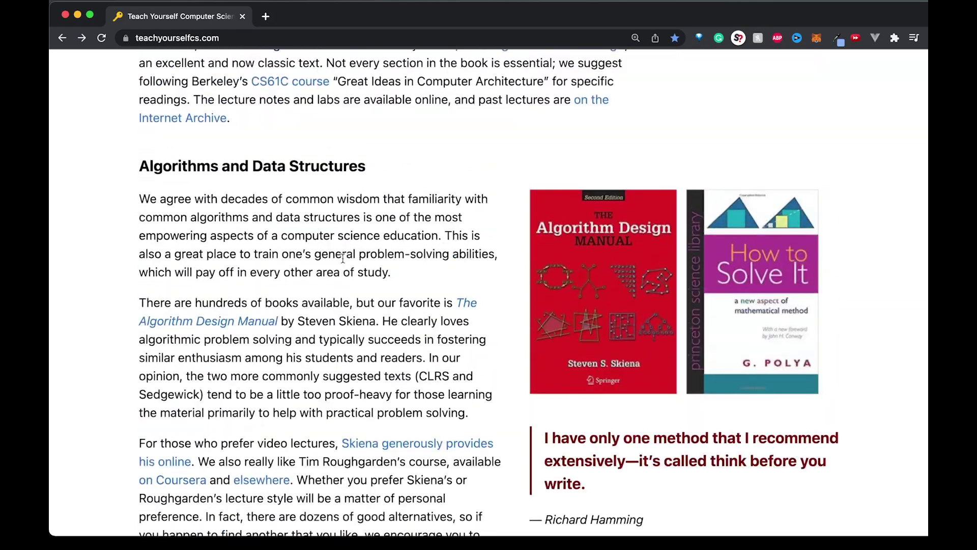
{"action": "scroll", "coordinate": [345, 254], "scroll_direction": "up", "scroll_amount": 2}
{"action": "left_click_drag", "start_coordinate": [221, 166], "coordinate": [327, 166]}
{"action": "scroll", "coordinate": [327, 170], "scroll_direction": "down", "scroll_amount": 5}
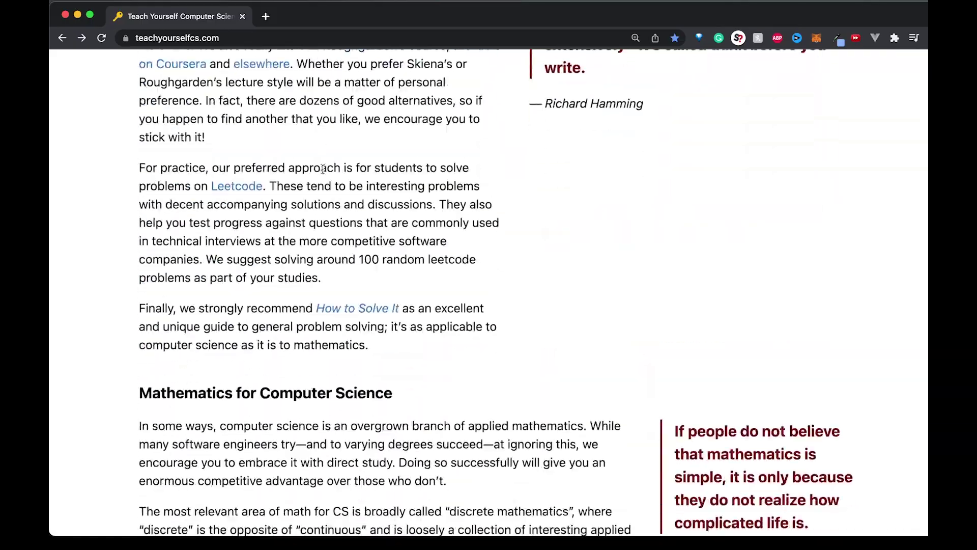
{"action": "scroll", "coordinate": [327, 170], "scroll_direction": "down", "scroll_amount": 4}
{"action": "scroll", "coordinate": [264, 158], "scroll_direction": "down", "scroll_amount": 6}
{"action": "scroll", "coordinate": [263, 158], "scroll_direction": "down", "scroll_amount": 5}
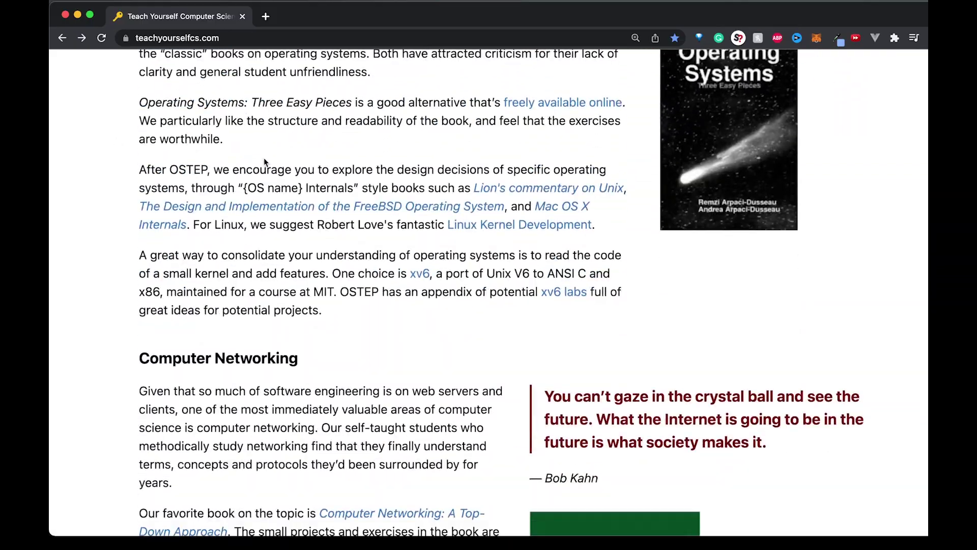
{"action": "scroll", "coordinate": [264, 158], "scroll_direction": "down", "scroll_amount": 3}
{"action": "scroll", "coordinate": [264, 157], "scroll_direction": "down", "scroll_amount": 20}
{"action": "scroll", "coordinate": [395, 259], "scroll_direction": "up", "scroll_amount": 6}
{"action": "scroll", "coordinate": [395, 260], "scroll_direction": "up", "scroll_amount": 6}
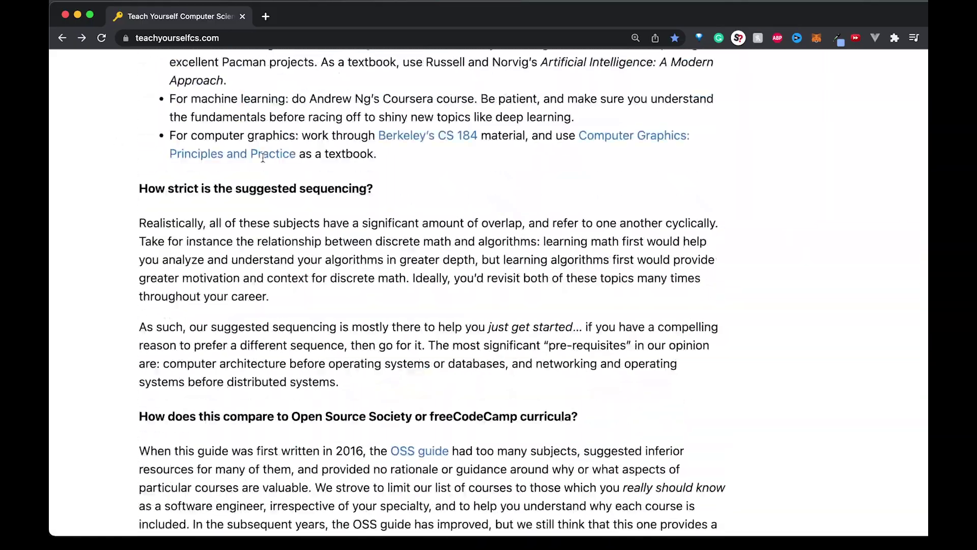
{"action": "scroll", "coordinate": [395, 258], "scroll_direction": "up", "scroll_amount": 6}
{"action": "scroll", "coordinate": [395, 259], "scroll_direction": "up", "scroll_amount": 2}
{"action": "scroll", "coordinate": [429, 300], "scroll_direction": "up", "scroll_amount": 15}
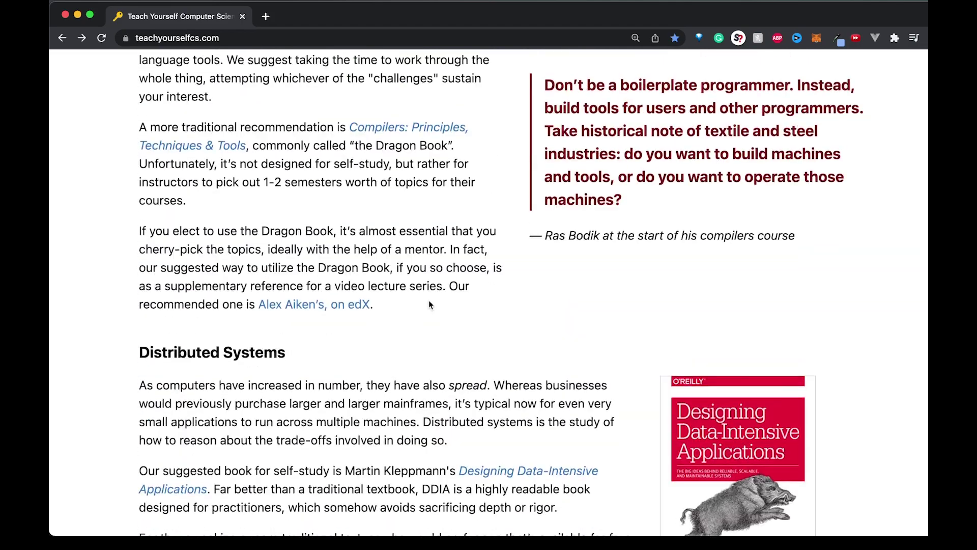
{"action": "scroll", "coordinate": [599, 380], "scroll_direction": "up", "scroll_amount": 15}
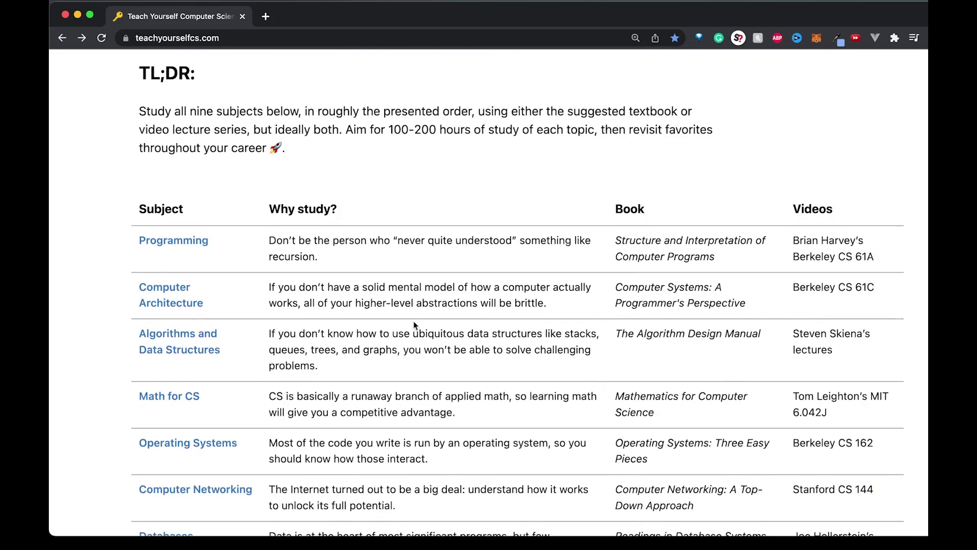
{"action": "scroll", "coordinate": [285, 185], "scroll_direction": "down", "scroll_amount": 3}
{"action": "scroll", "coordinate": [310, 221], "scroll_direction": "down", "scroll_amount": 1}
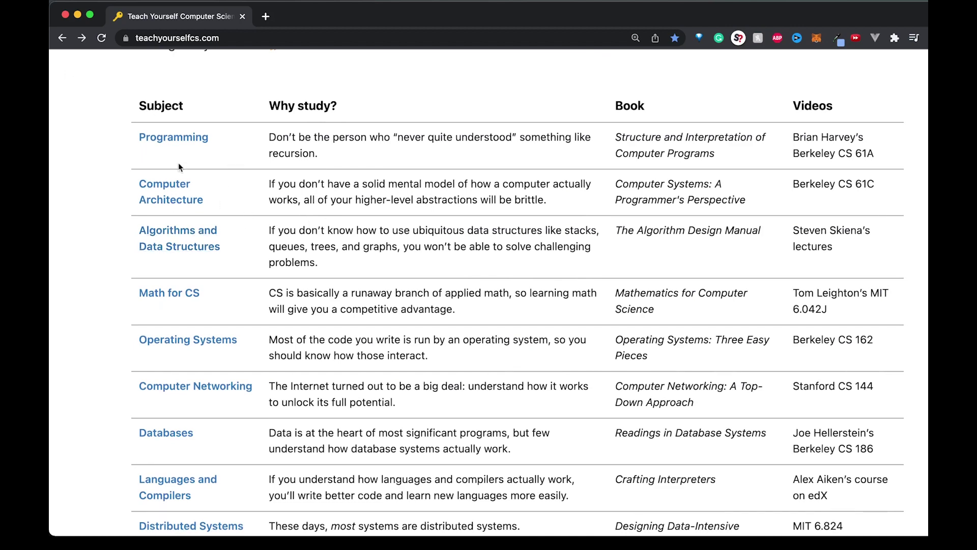
{"action": "scroll", "coordinate": [218, 421], "scroll_direction": "down", "scroll_amount": 3}
{"action": "scroll", "coordinate": [219, 420], "scroll_direction": "down", "scroll_amount": 1}
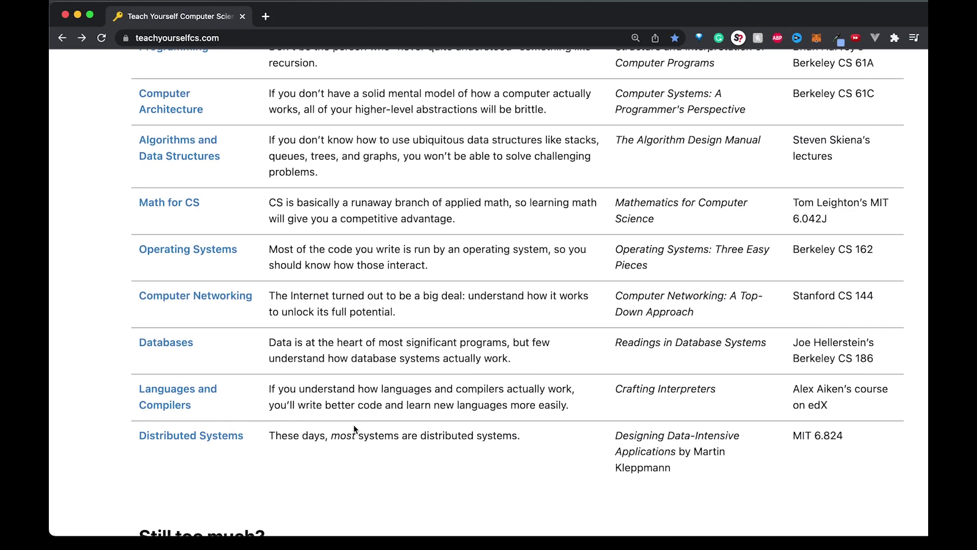
{"action": "left_click_drag", "start_coordinate": [349, 476], "coordinate": [259, 198]}
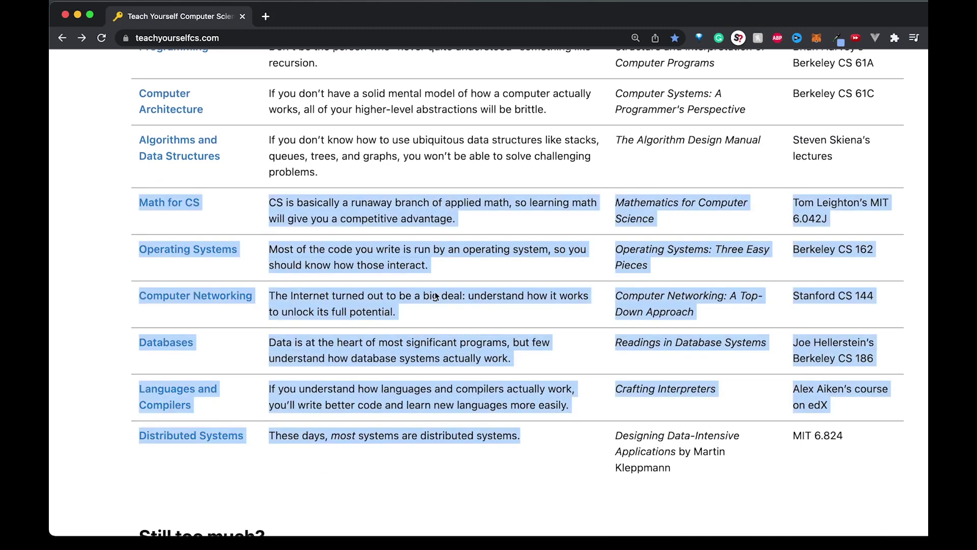
{"action": "left_click", "coordinate": [534, 452]}
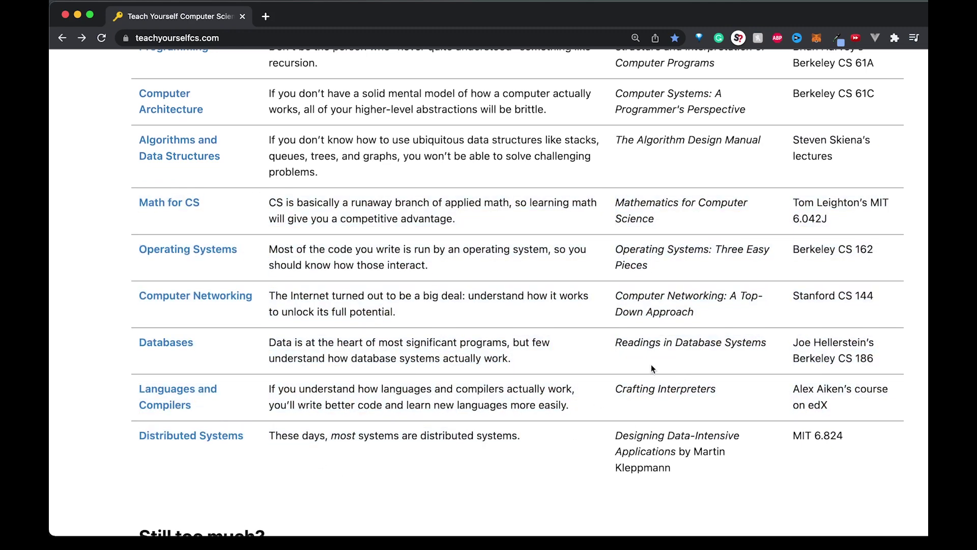
{"action": "scroll", "coordinate": [652, 365], "scroll_direction": "up", "scroll_amount": 8}
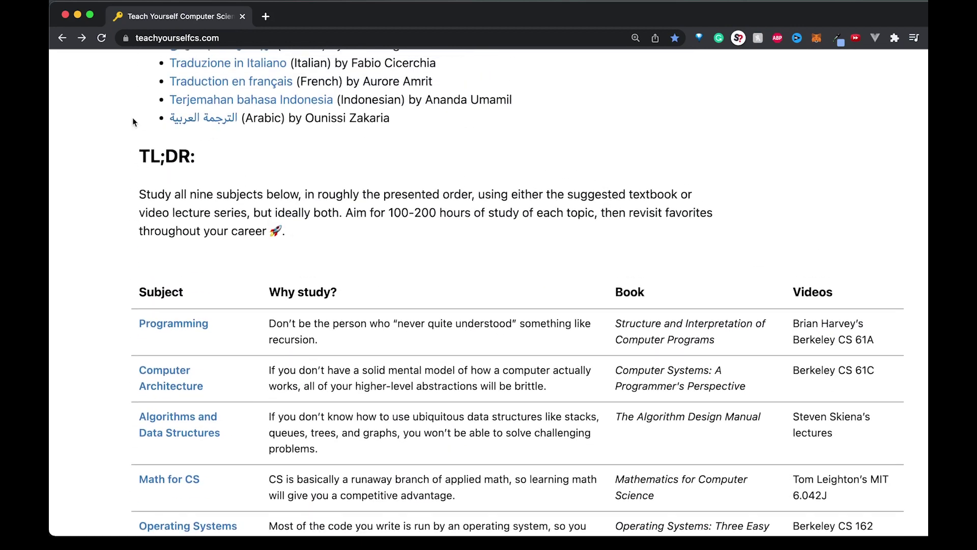